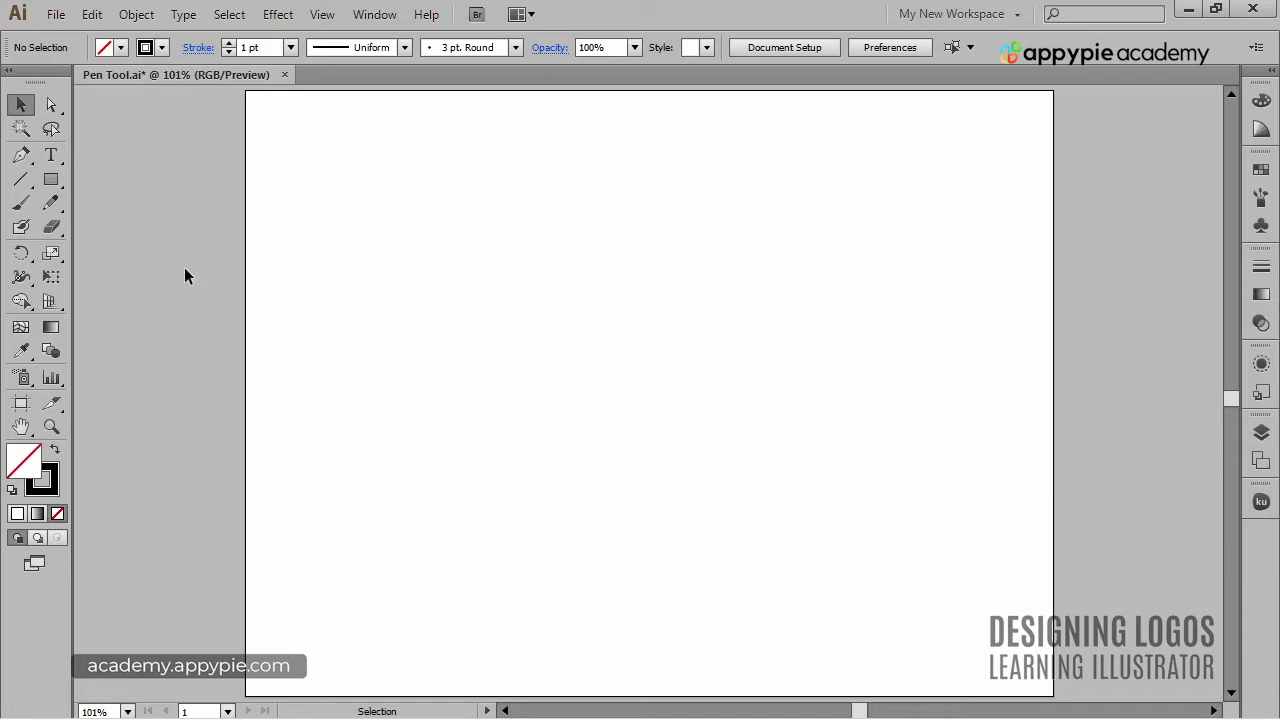
Step: With the Line Segment Tool, draw a rising diagonal line near the top and a horizontal line below it
left_click(24, 184)
left_click(24, 184)
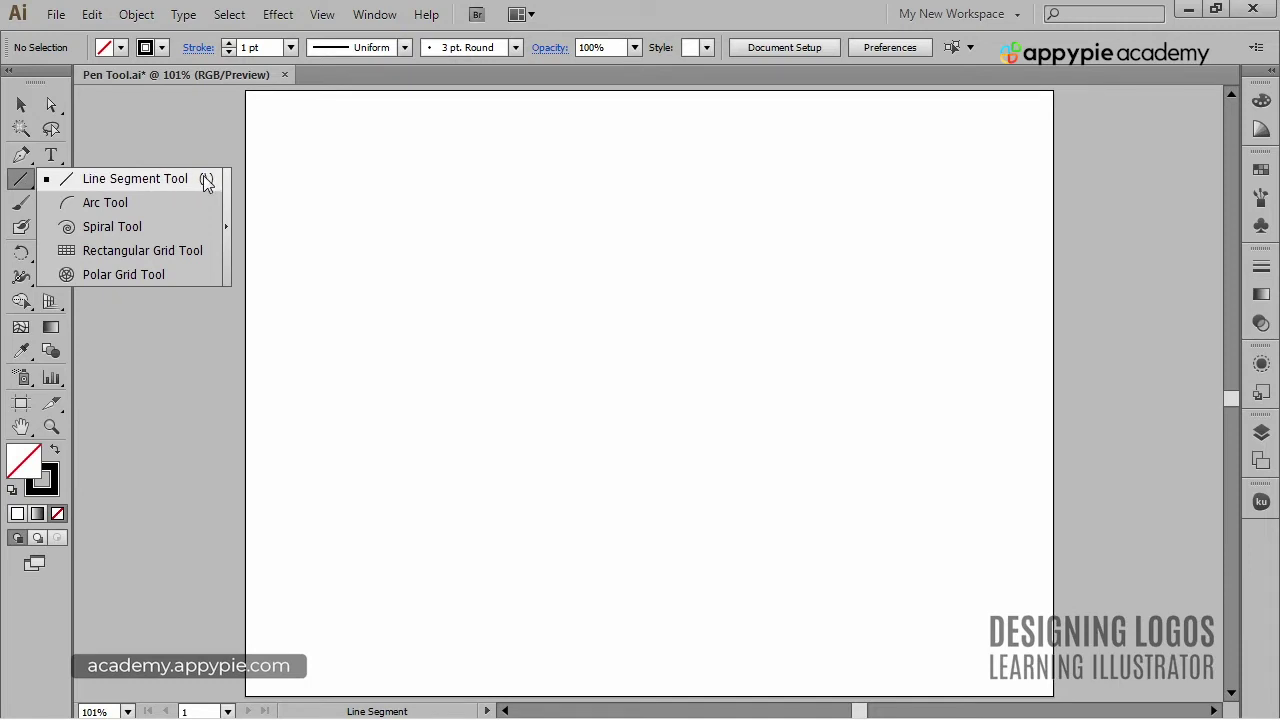
left_click(196, 184)
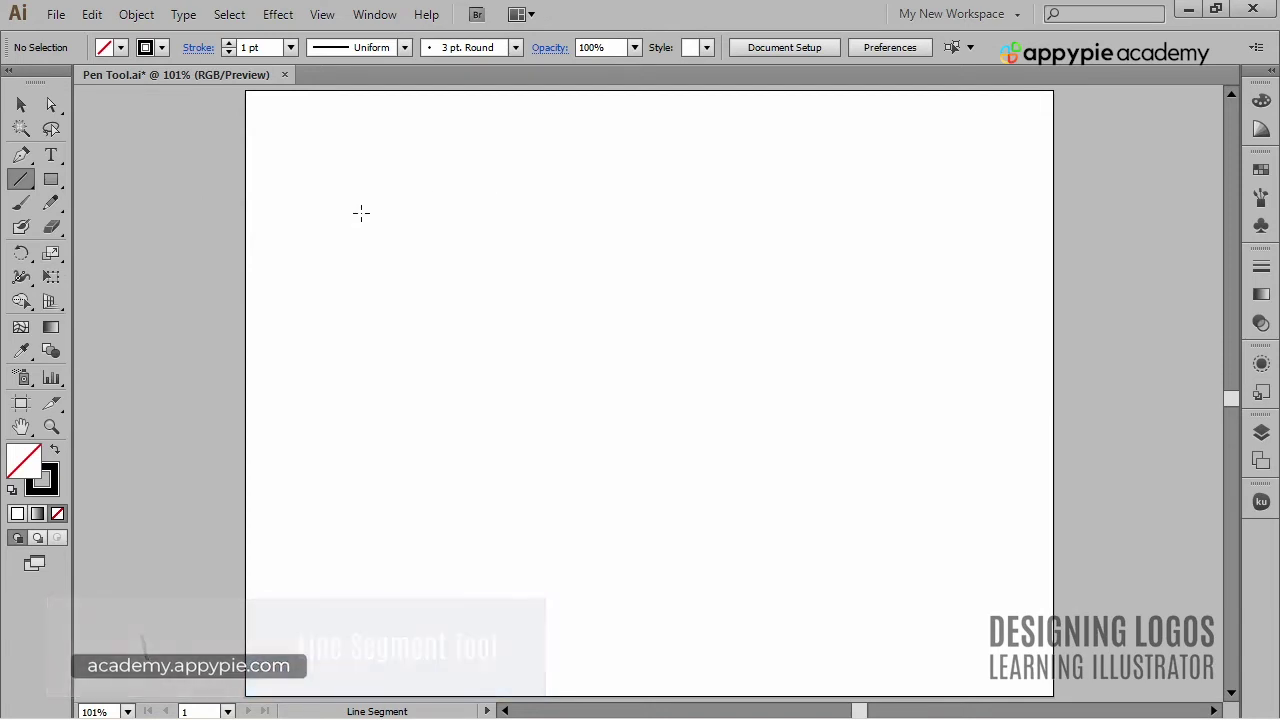
left_click_drag(502, 238, 793, 148)
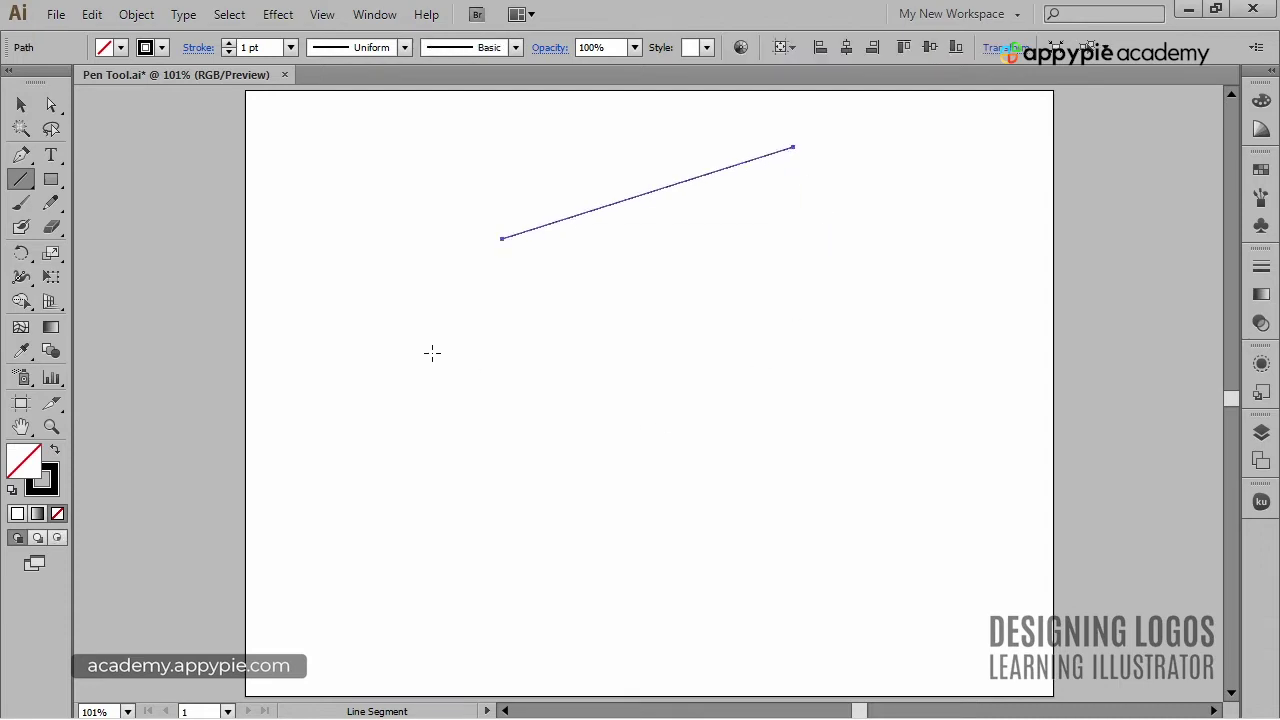
left_click_drag(431, 352, 670, 393)
Step: Add a line of length 100 px at a 25° angle through the Line Segment Tool Options
left_click(688, 503, "ctrl")
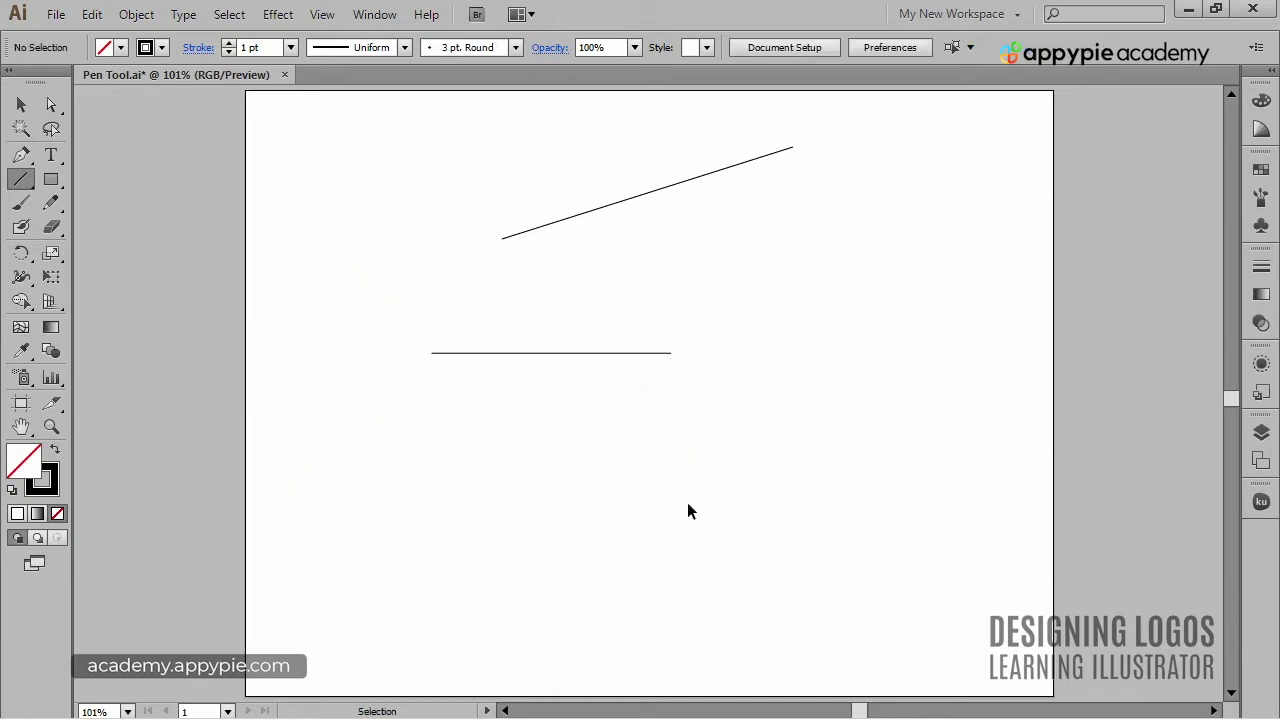
left_click(558, 467)
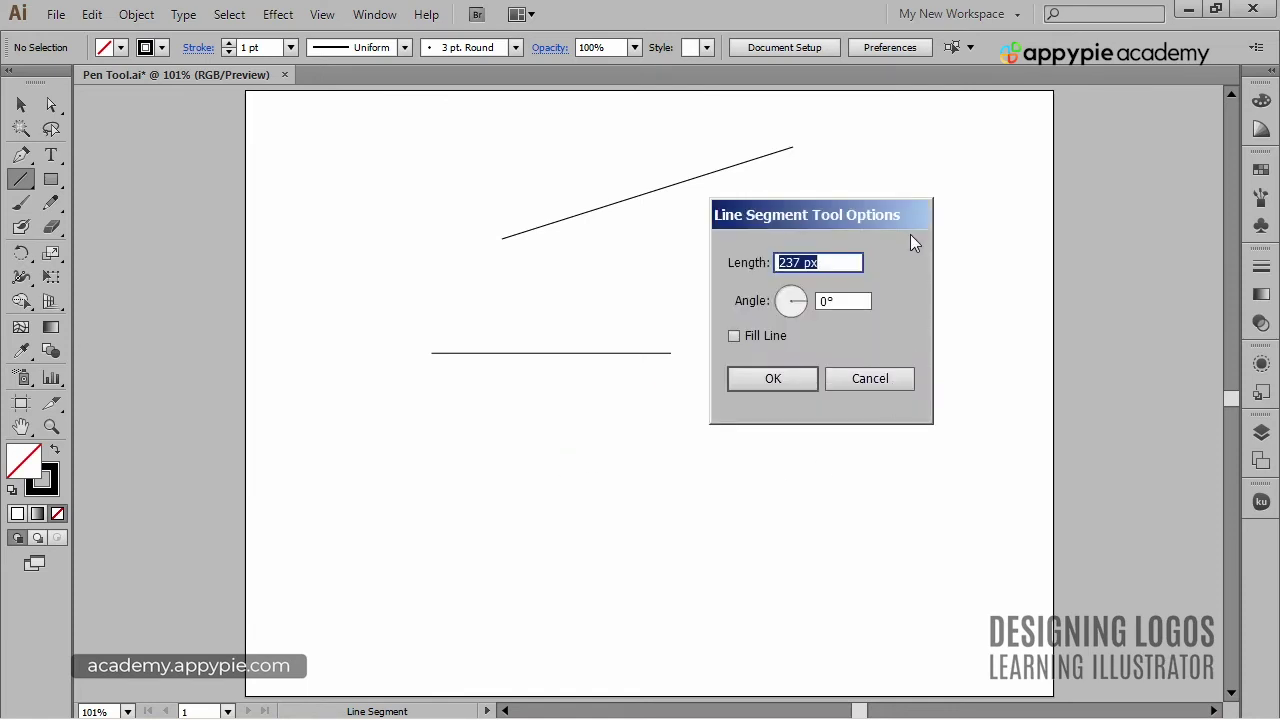
type("100")
key("Tab")
type("25")
key("Return")
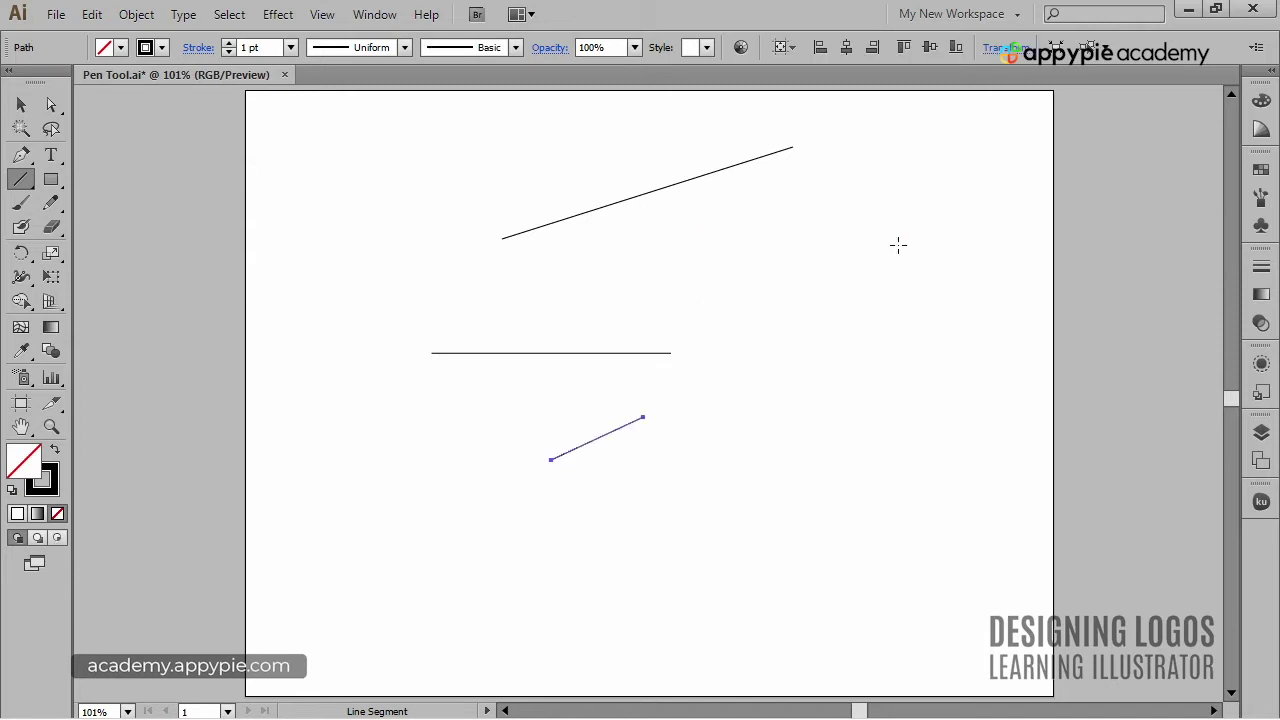
Step: Marquee-select all three lines and delete them
left_click(887, 408, "ctrl")
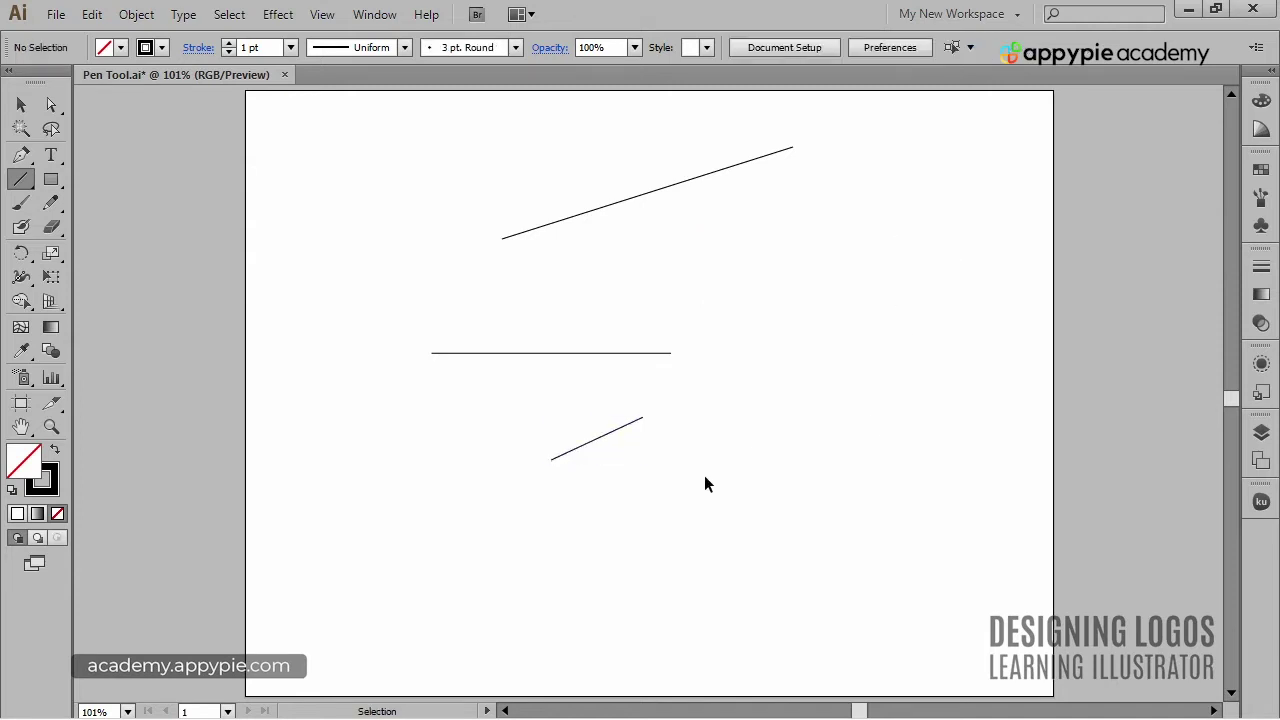
left_click_drag(703, 478, 467, 193)
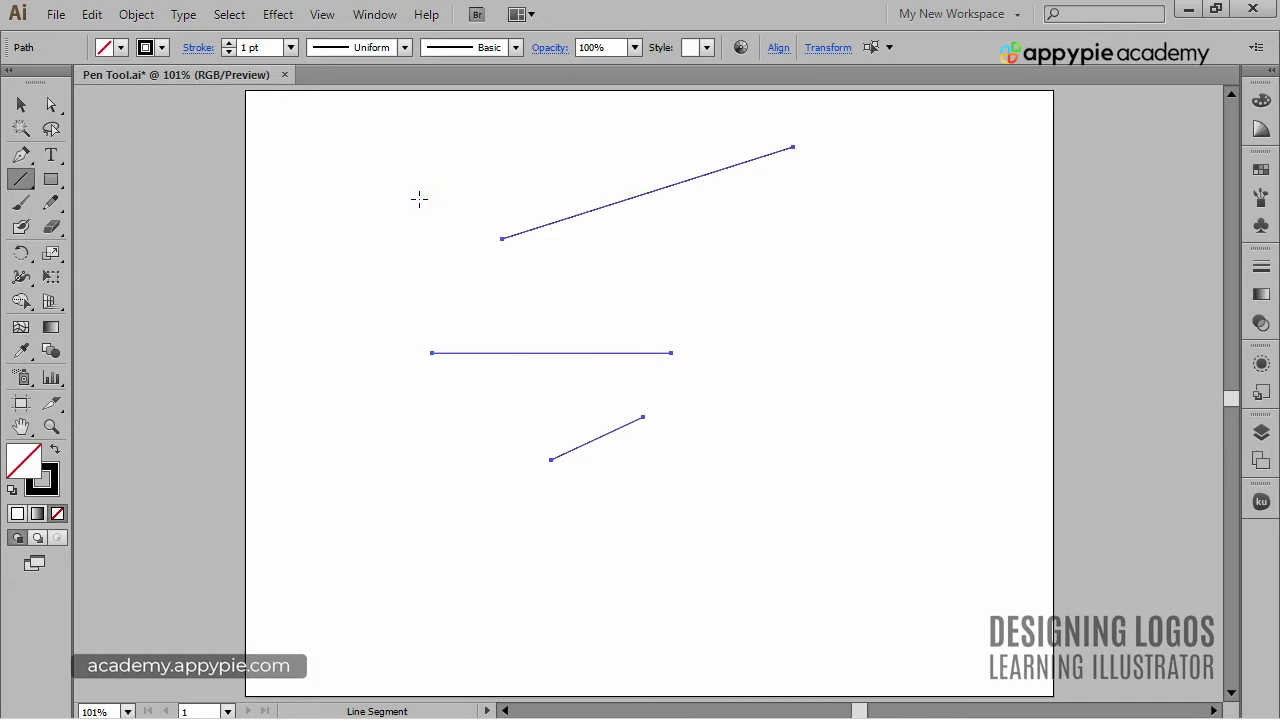
key("Delete")
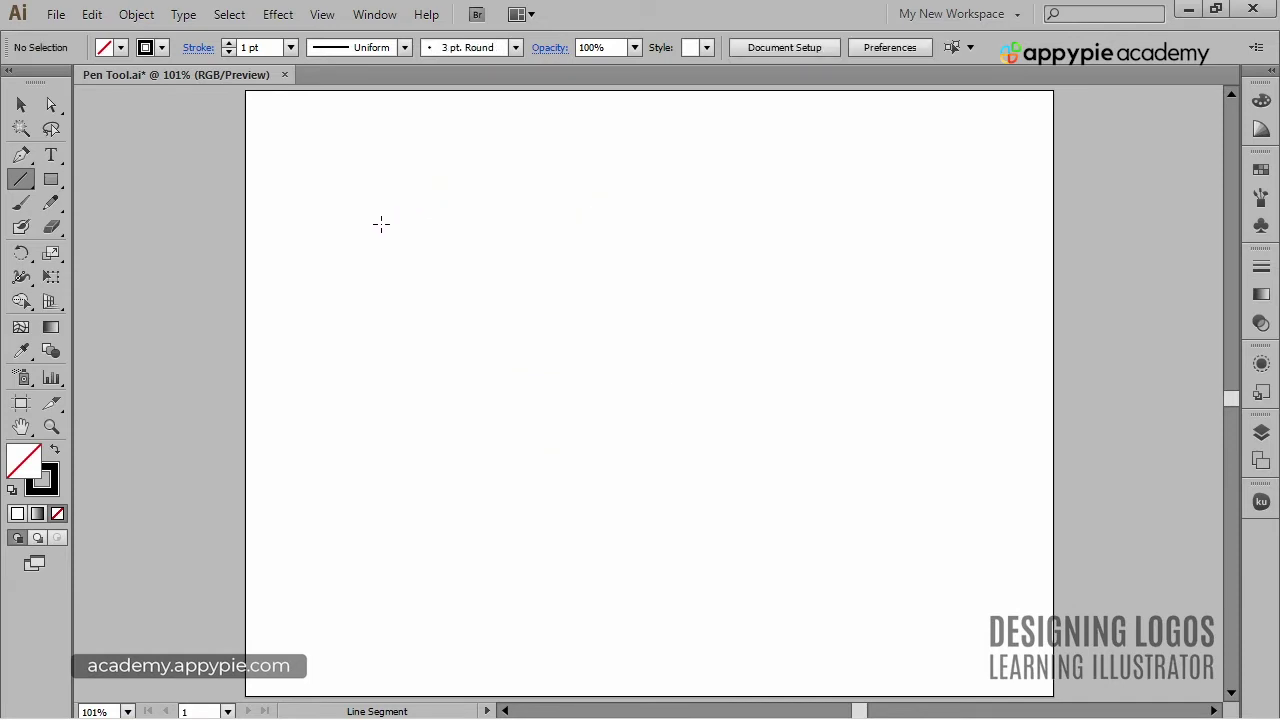
Step: Switch to the Arc Tool and draw an arc sweeping down from the upper left toward the centre
left_click(16, 182)
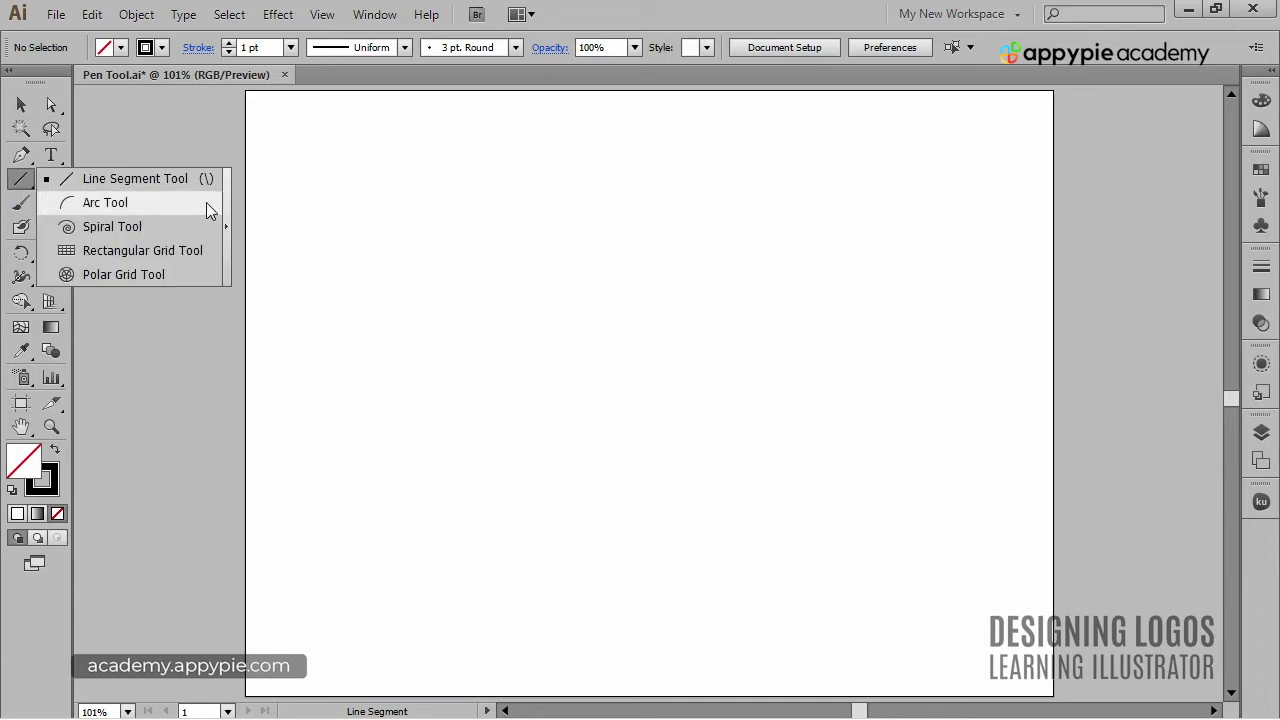
left_click(158, 207)
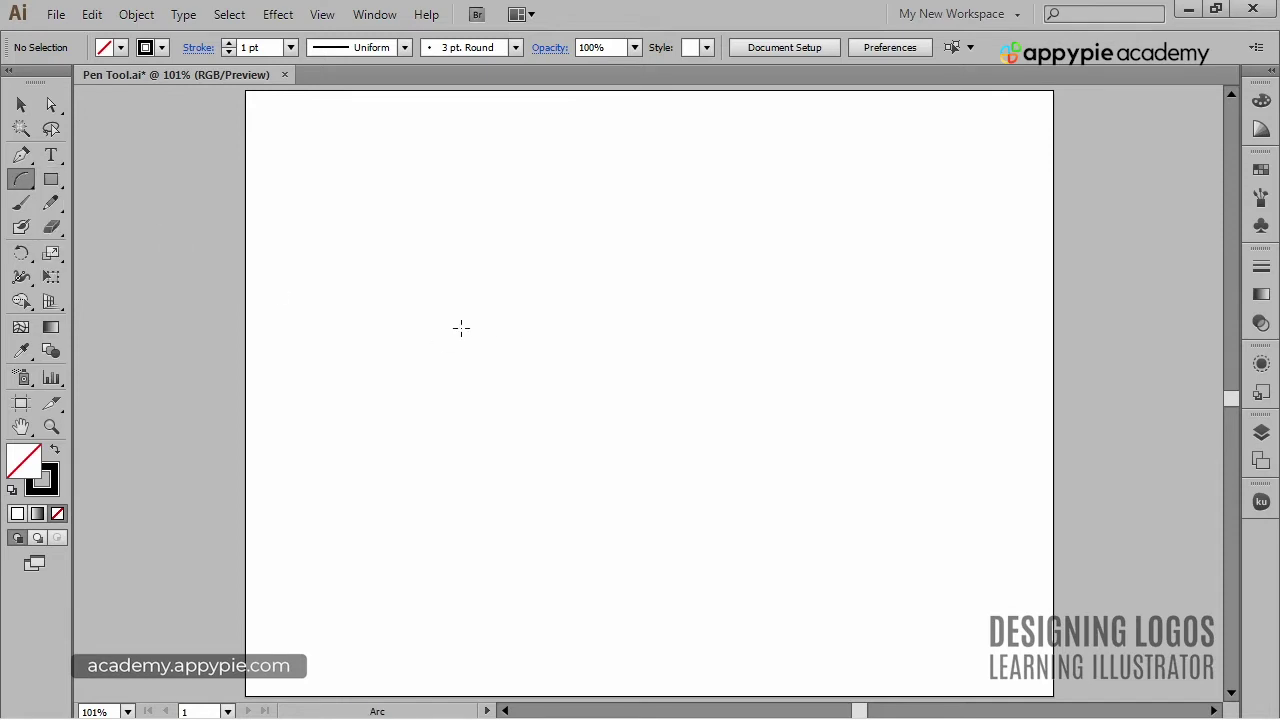
left_click_drag(389, 260, 567, 518)
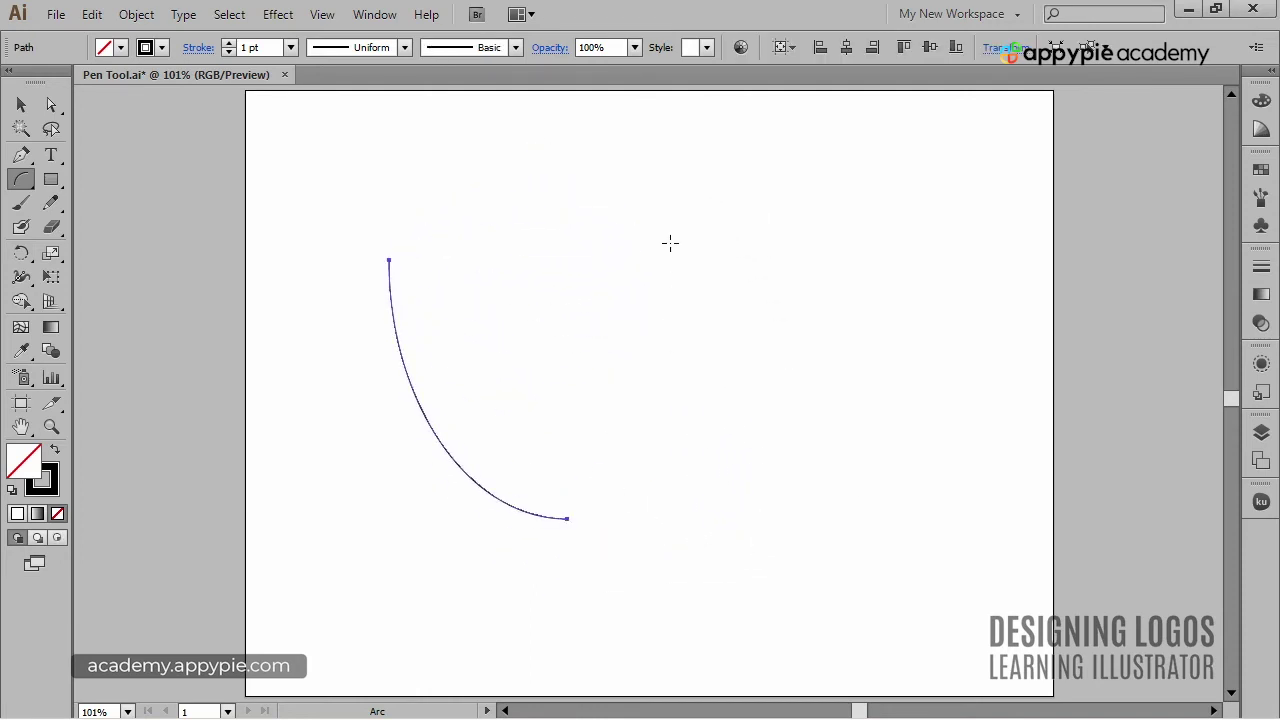
Step: Open the Arc Segment Tool Options to review the settings, then cancel without applying
left_click(557, 283)
left_click_drag(1038, 310, 895, 201)
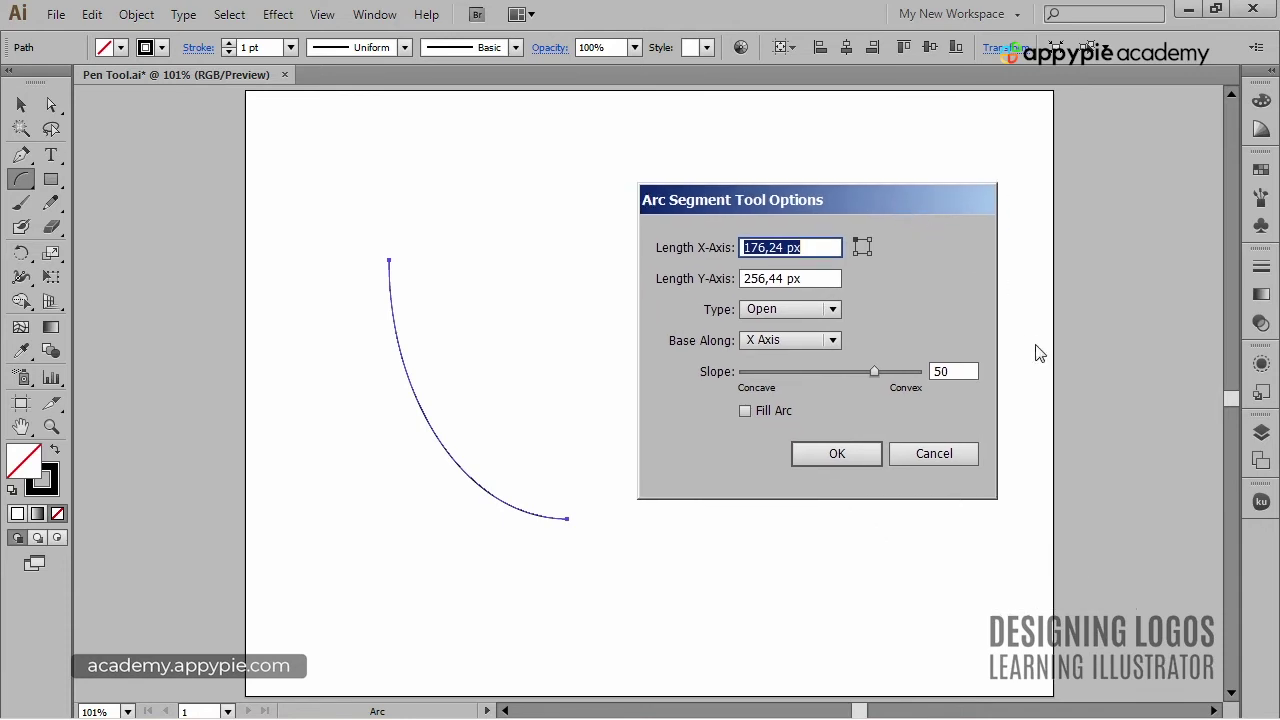
left_click(961, 452)
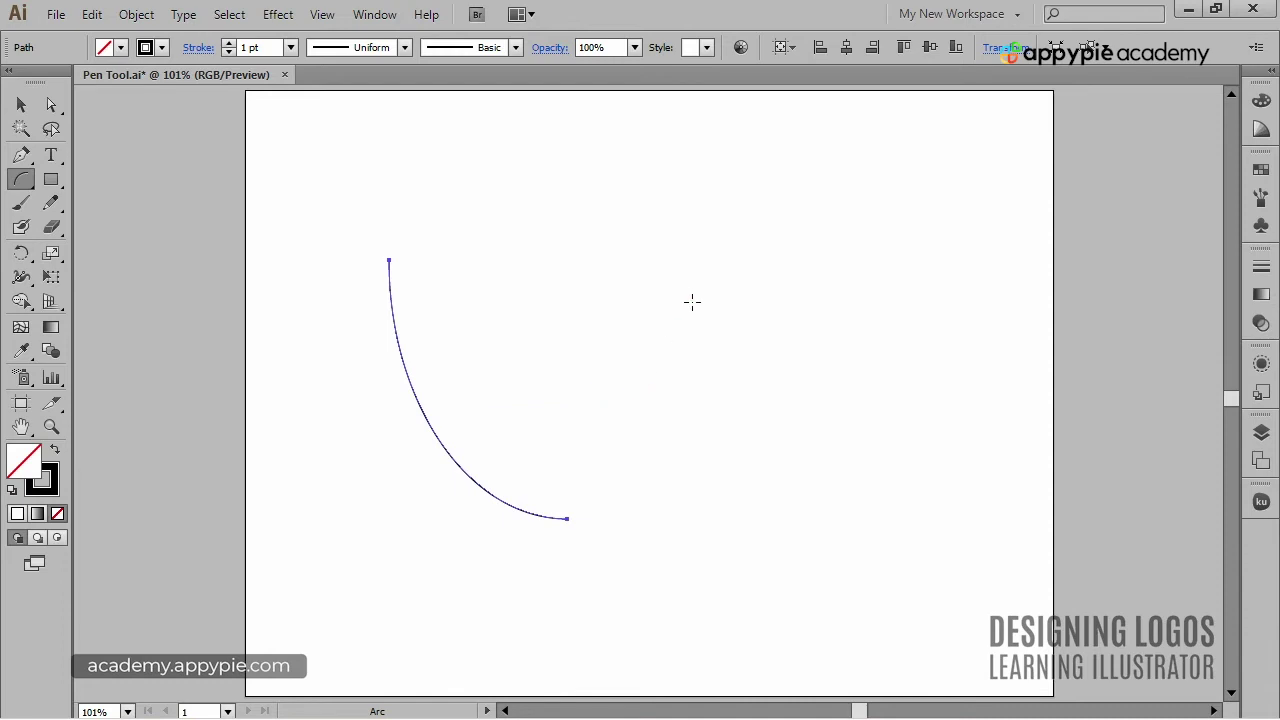
Step: Select everything with Ctrl+A and delete the arc
key("ctrl")
key("ctrl+a")
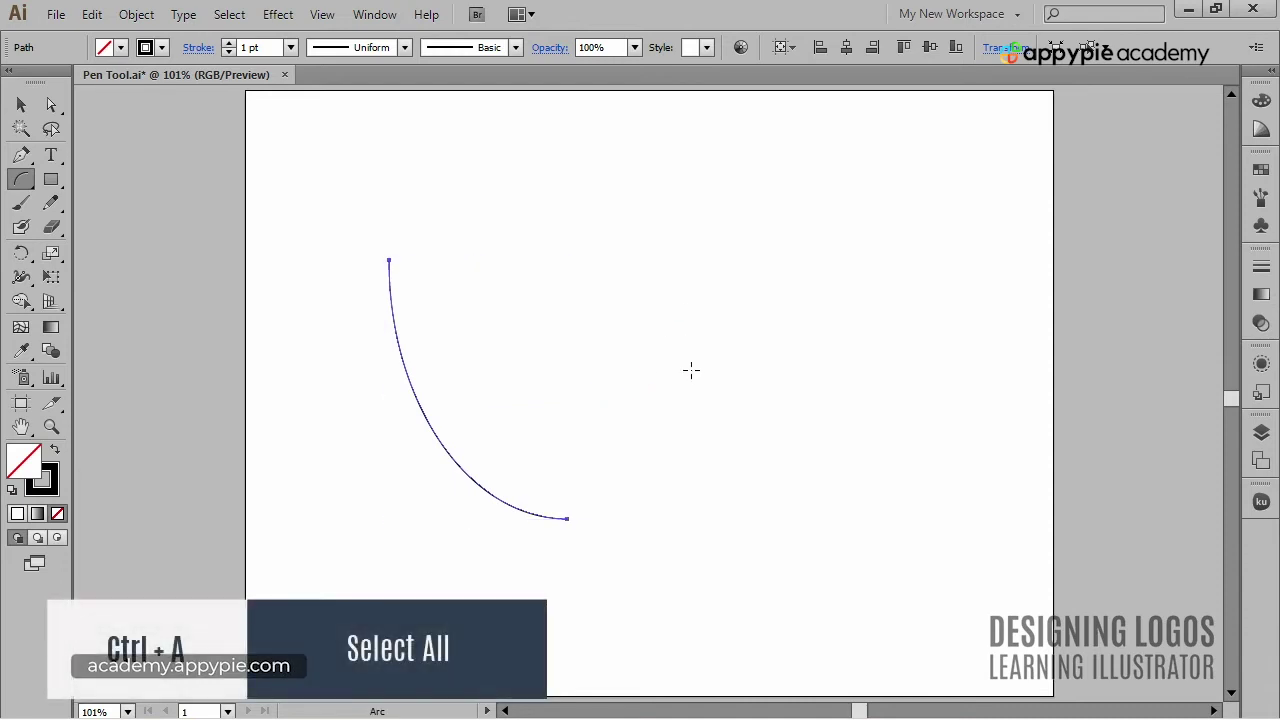
key("Delete")
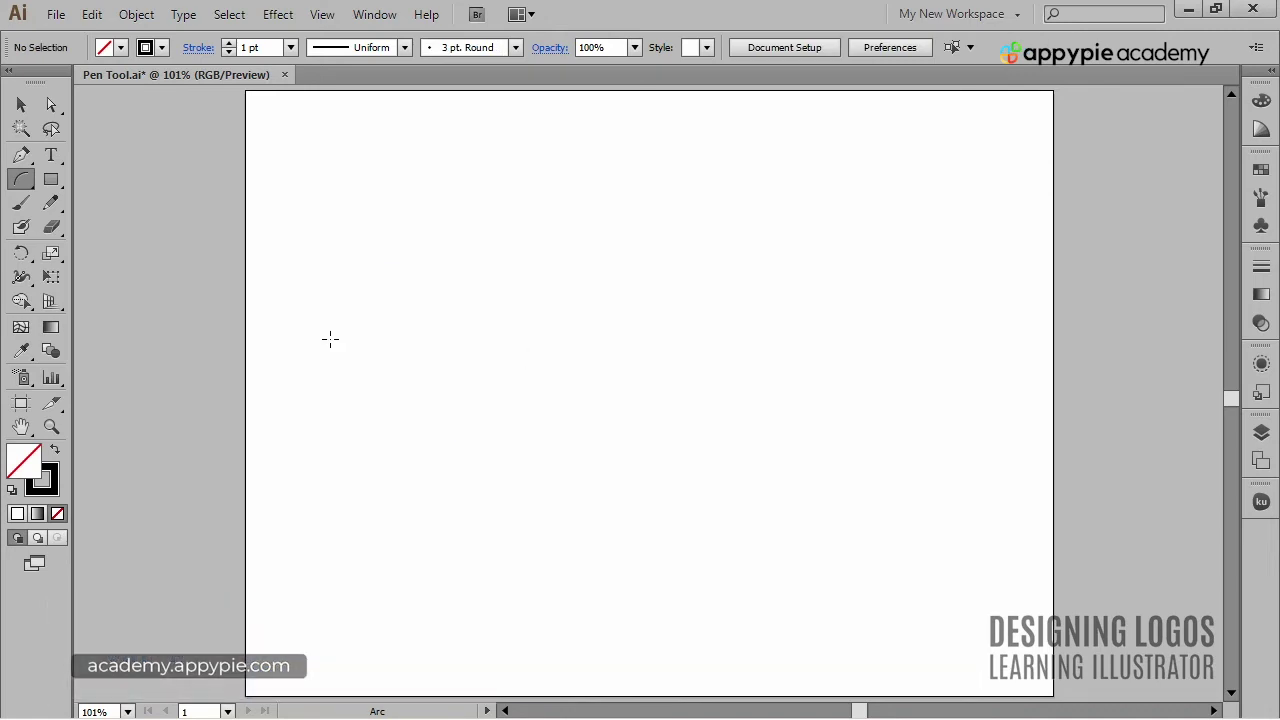
Step: With the Spiral Tool, drag a loosely wound spiral on the left, adjusting windings with the arrow keys
left_click(23, 182)
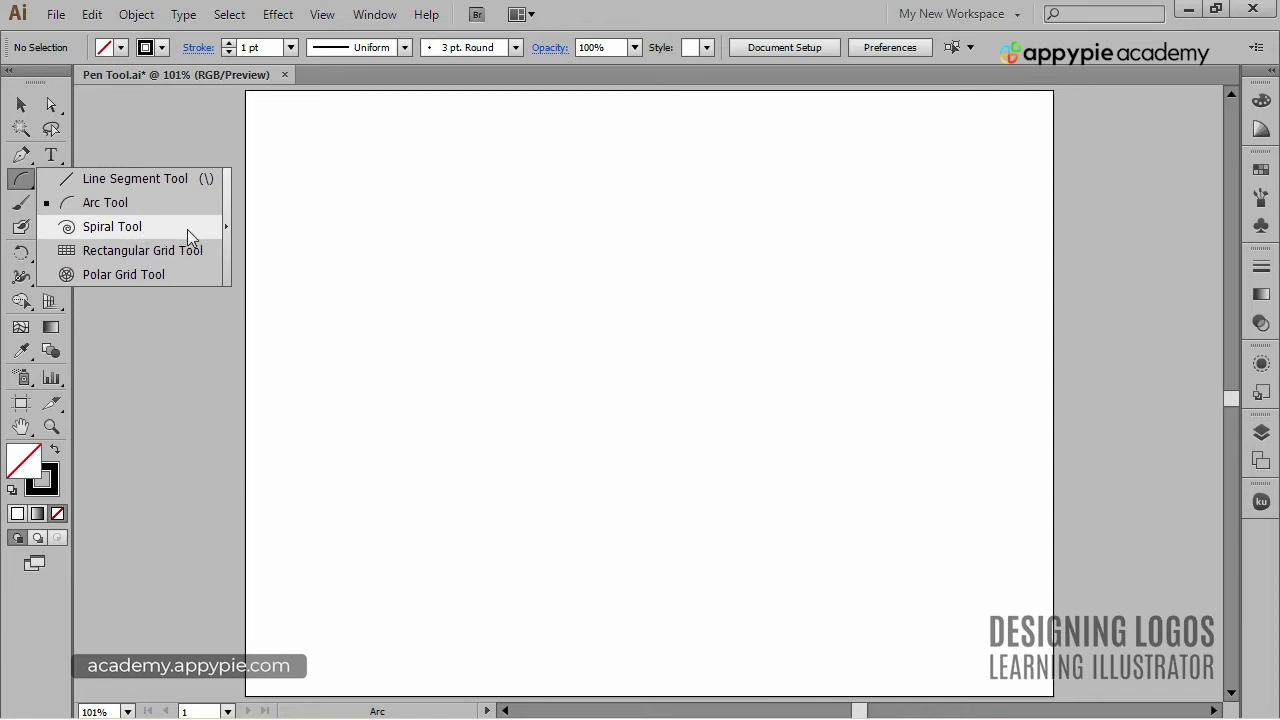
left_click(187, 229)
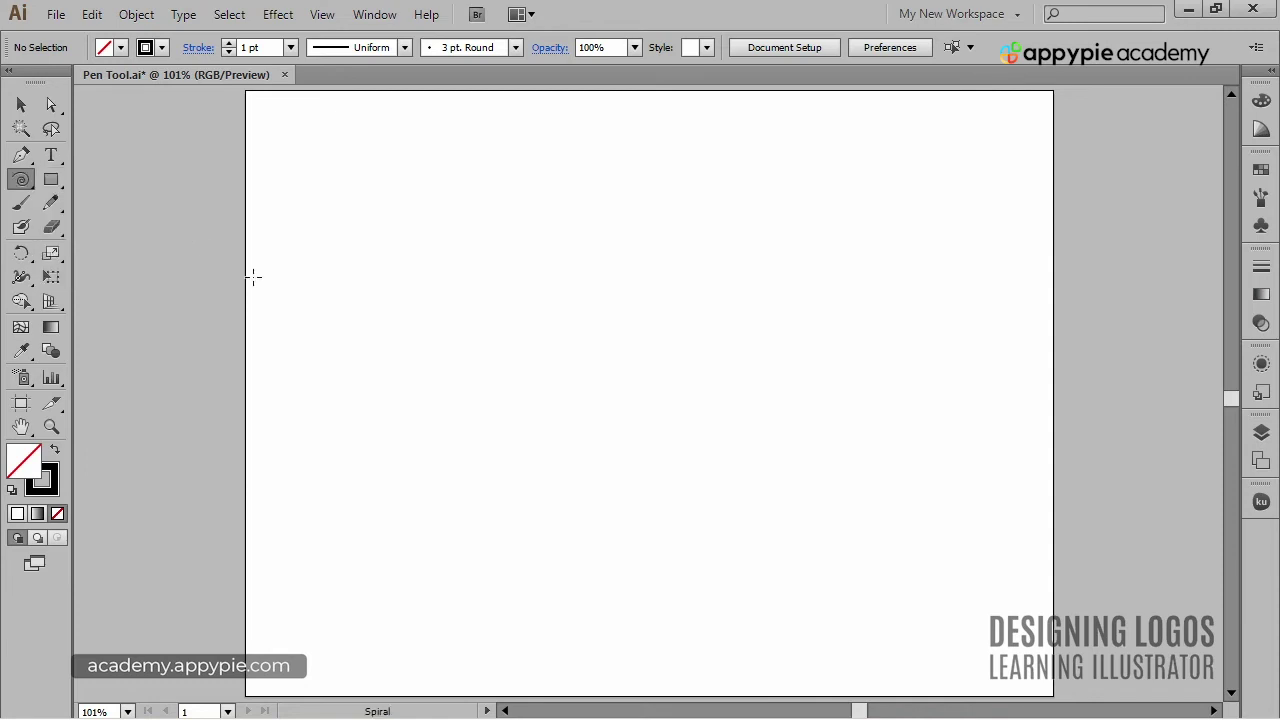
left_click_drag(485, 300, 637, 286)
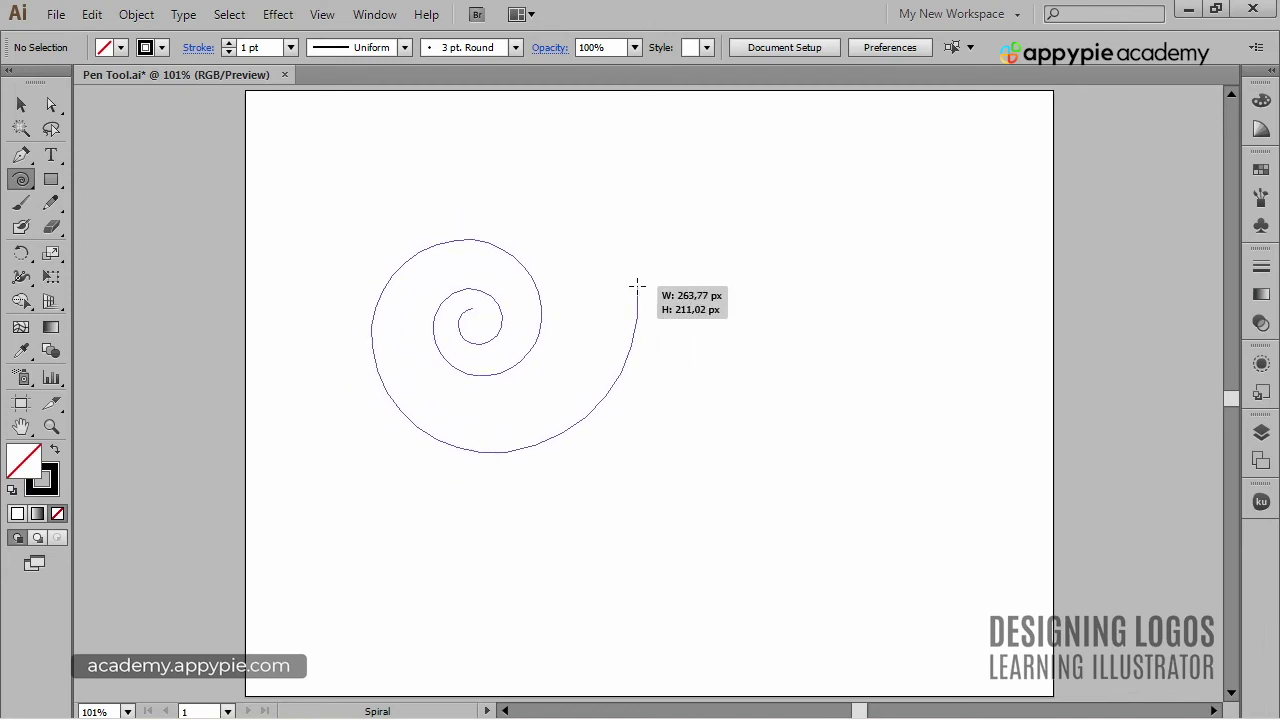
key("Down")
key("Down")
key("Down")
key("Down")
key("Down")
key("Down")
key("Up")
key("Up")
key("Up")
key("Up")
key("Up")
key("Up")
key("Up")
key("Up")
key("Down")
key("Down")
key("Down")
key("Up")
key("Up")
mouse_move(637, 287)
left_mouse_down()
mouse_move(603, 289)
mouse_move(644, 293)
mouse_move(583, 271)
mouse_move(639, 287)
mouse_move(622, 282)
left_mouse_up()
Step: Create a spiral right of the first: radius 134,1429 px, decay 88,55%, 10 segments, original winding direction
left_click(781, 305)
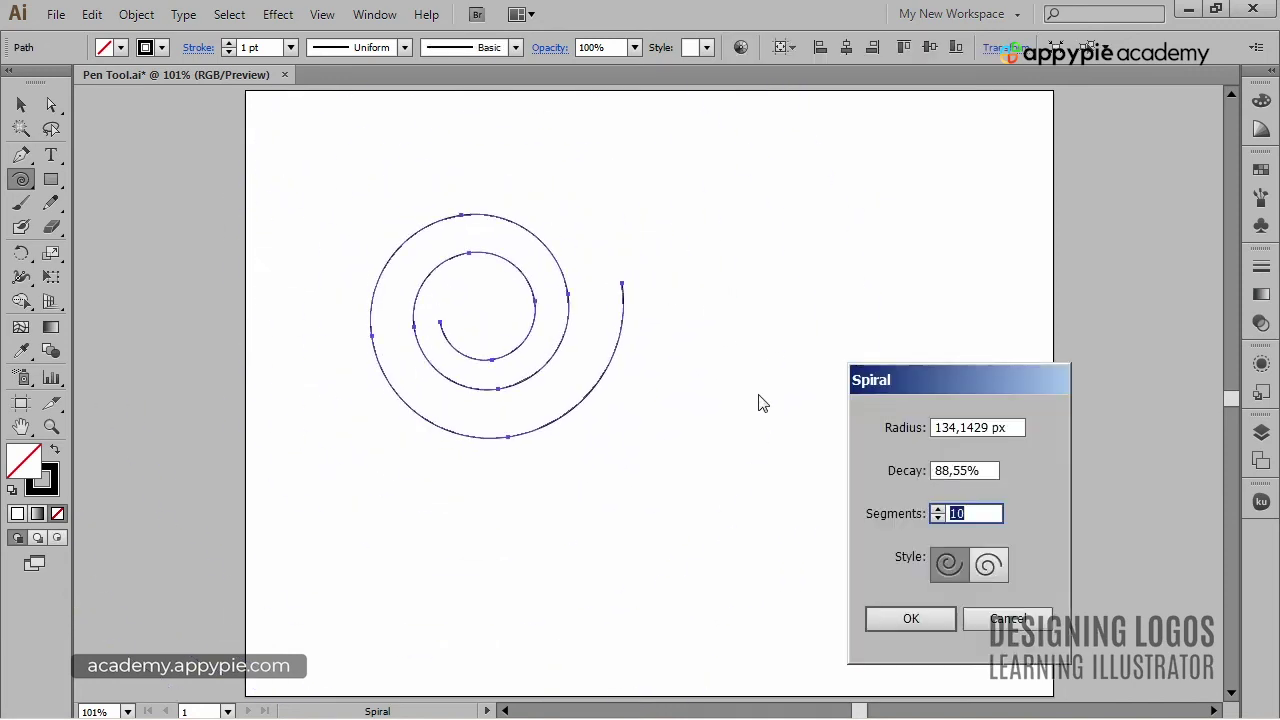
left_click_drag(933, 384, 914, 163)
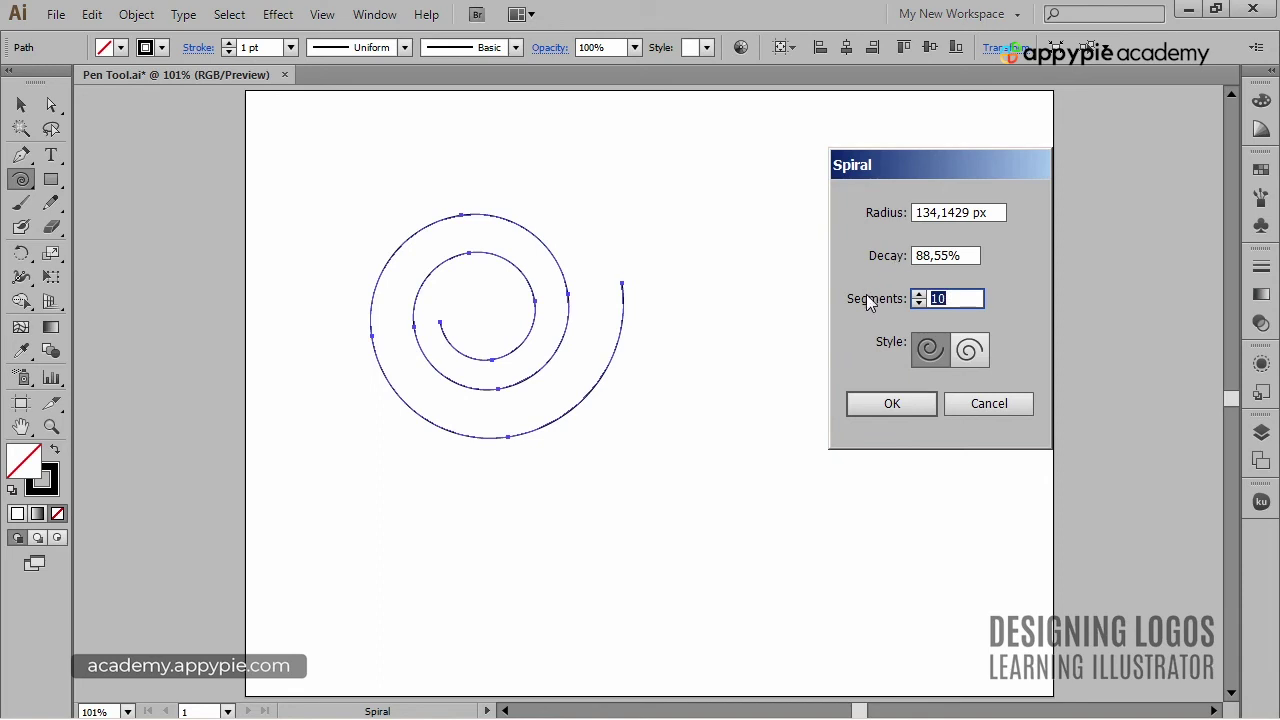
left_click(978, 352)
left_click(929, 352)
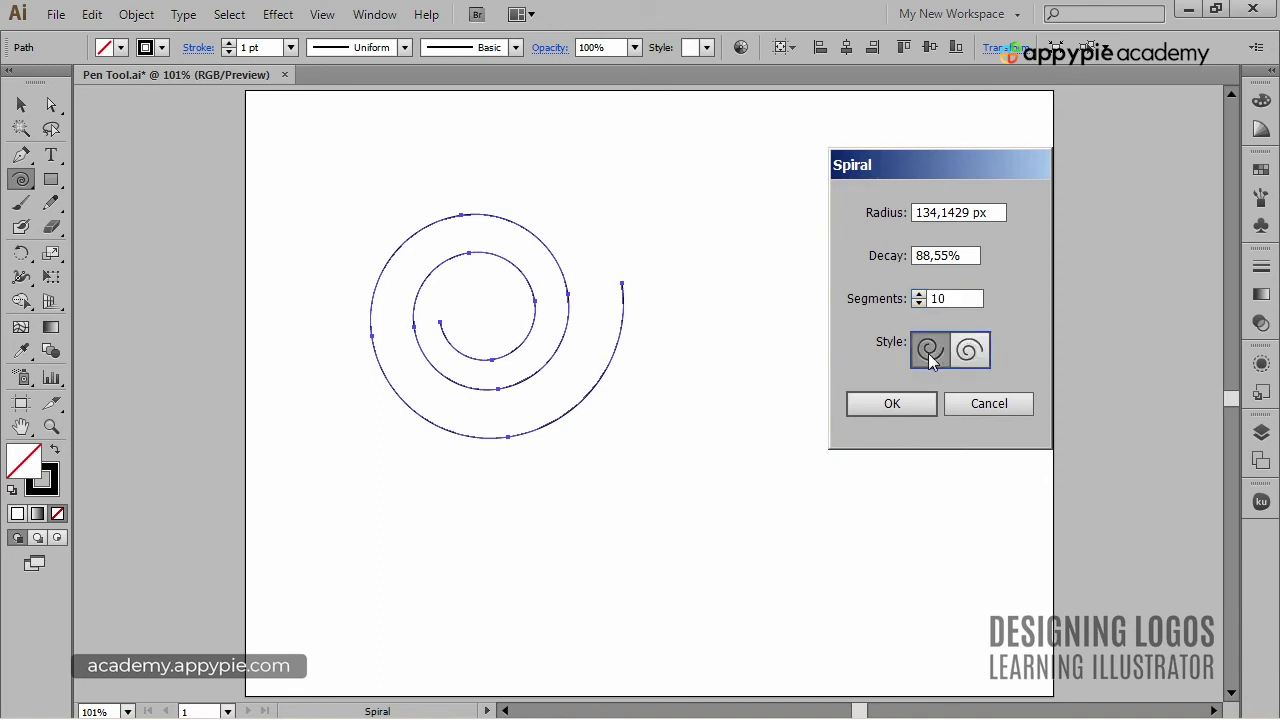
left_click(922, 406)
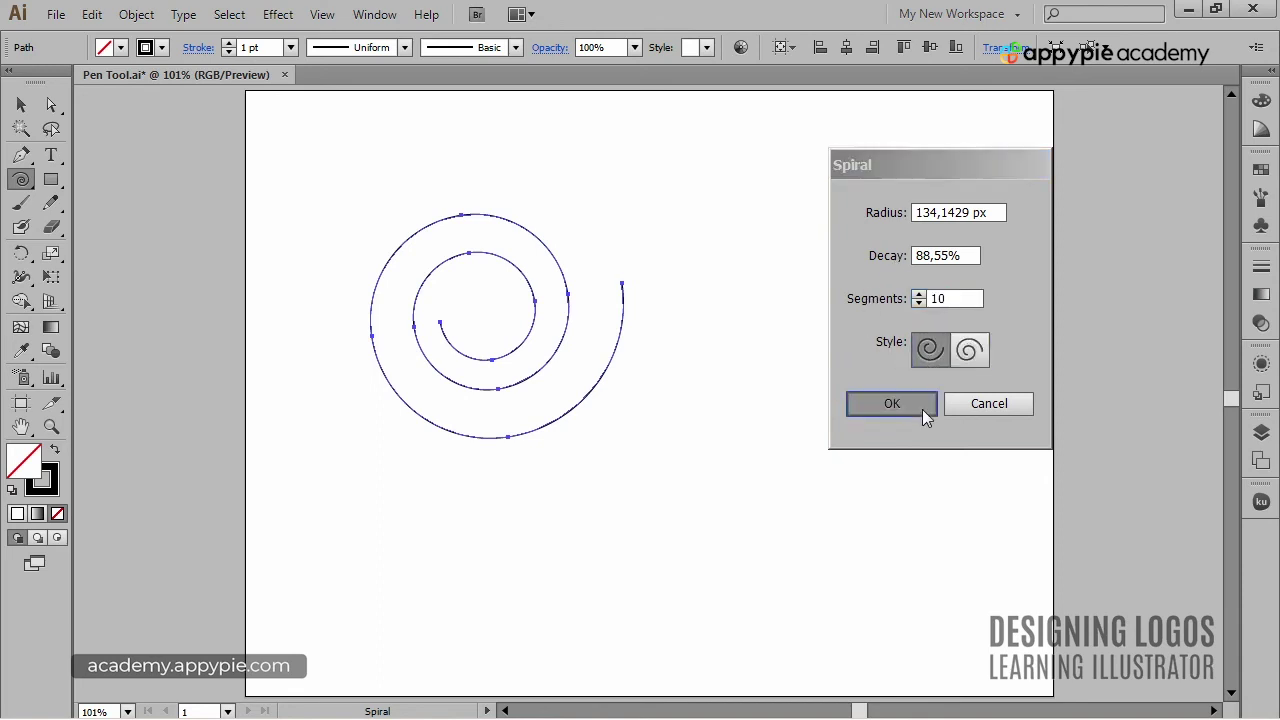
left_click(850, 485, "ctrl")
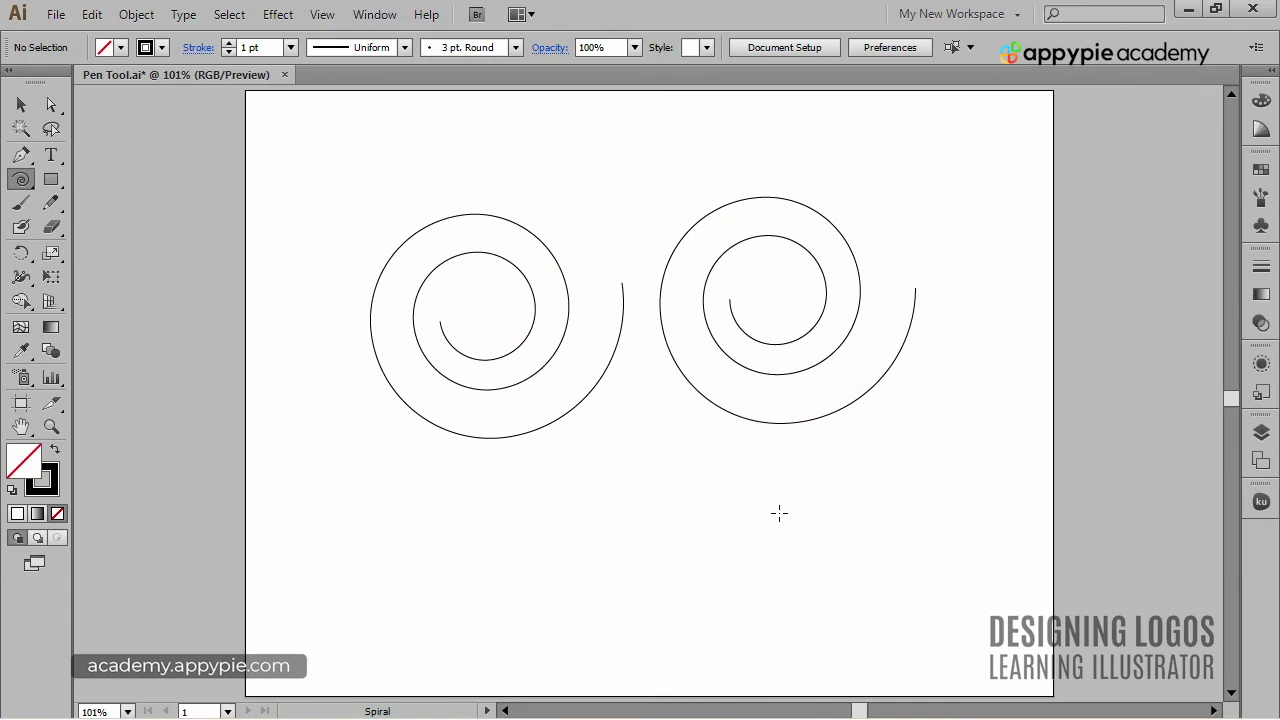
Step: Drag the second spiral to the upper right and draw a smaller arrow-key-adjusted spiral between the other two
left_click_drag(794, 424, 926, 350)
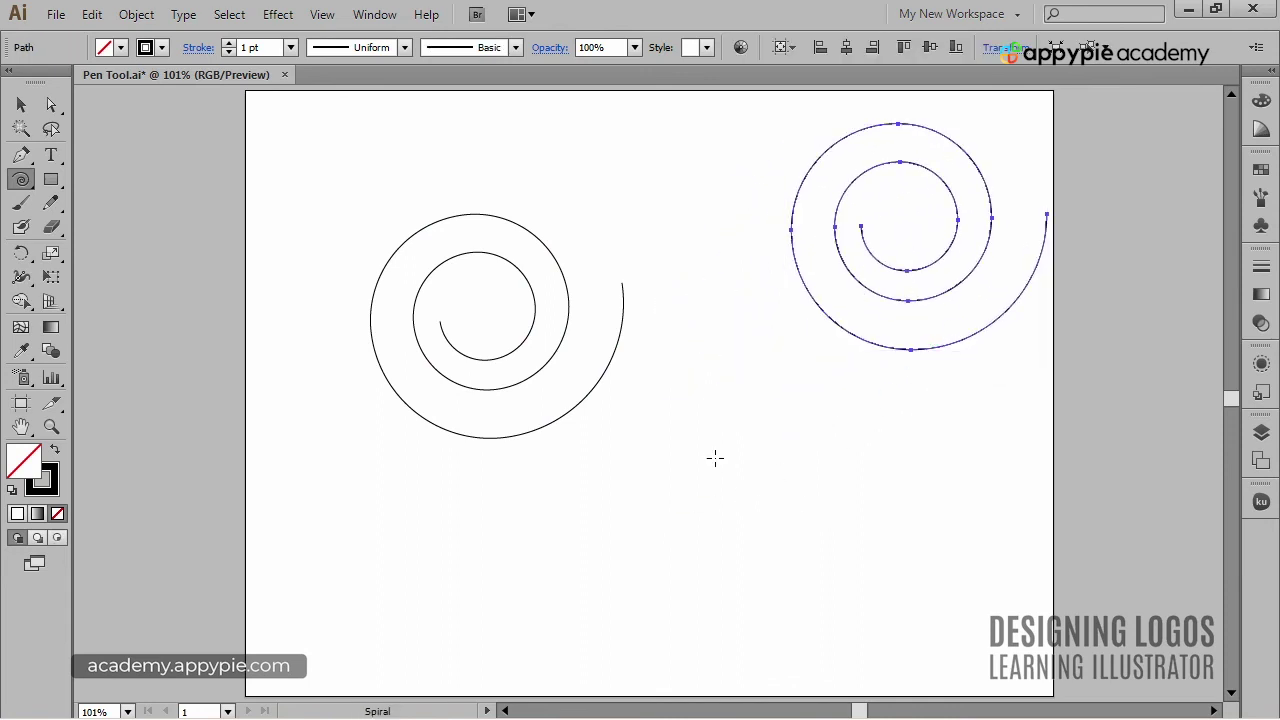
mouse_move(700, 430)
left_mouse_down()
mouse_move(780, 480)
mouse_move(777, 503)
mouse_move(854, 514)
mouse_move(793, 495)
left_mouse_up()
key("Up")
key("Up")
key("Up")
key("Up")
key("Up")
key("Up")
key("Down")
key("Down")
key("Down")
key("Down")
key("Up")
key("Up")
key("Up")
key("Up")
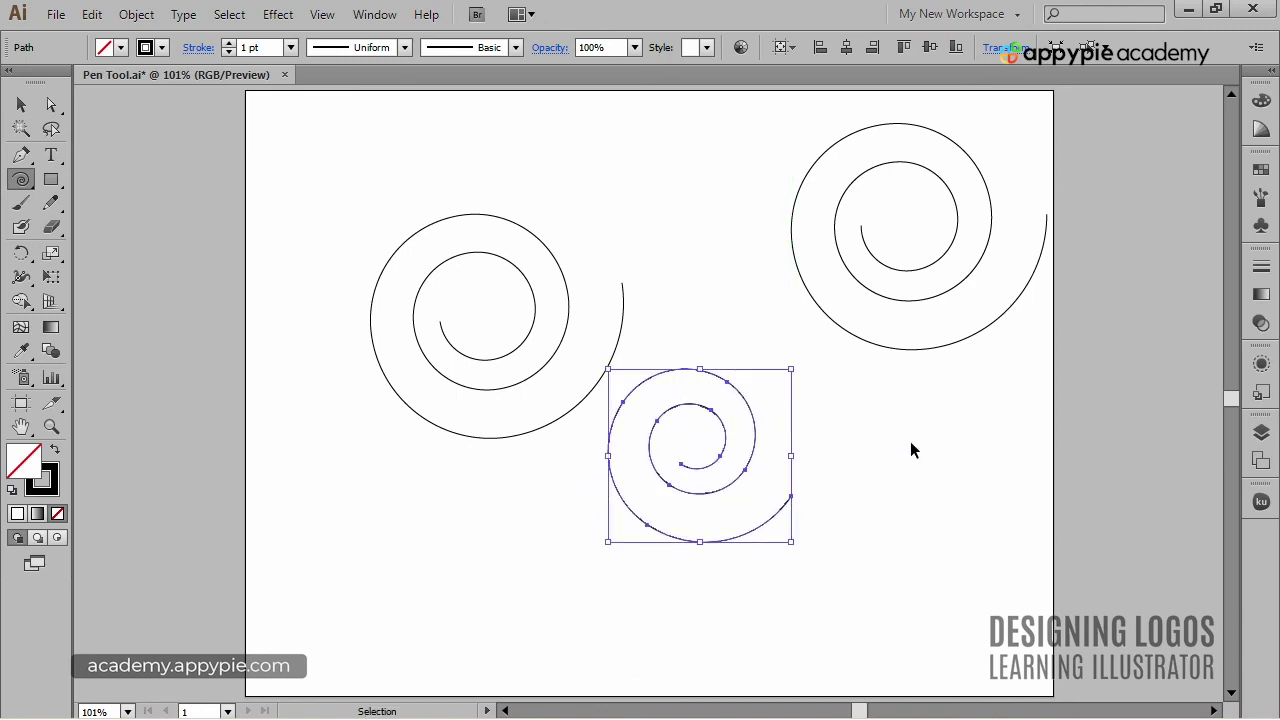
left_click(910, 441, "ctrl")
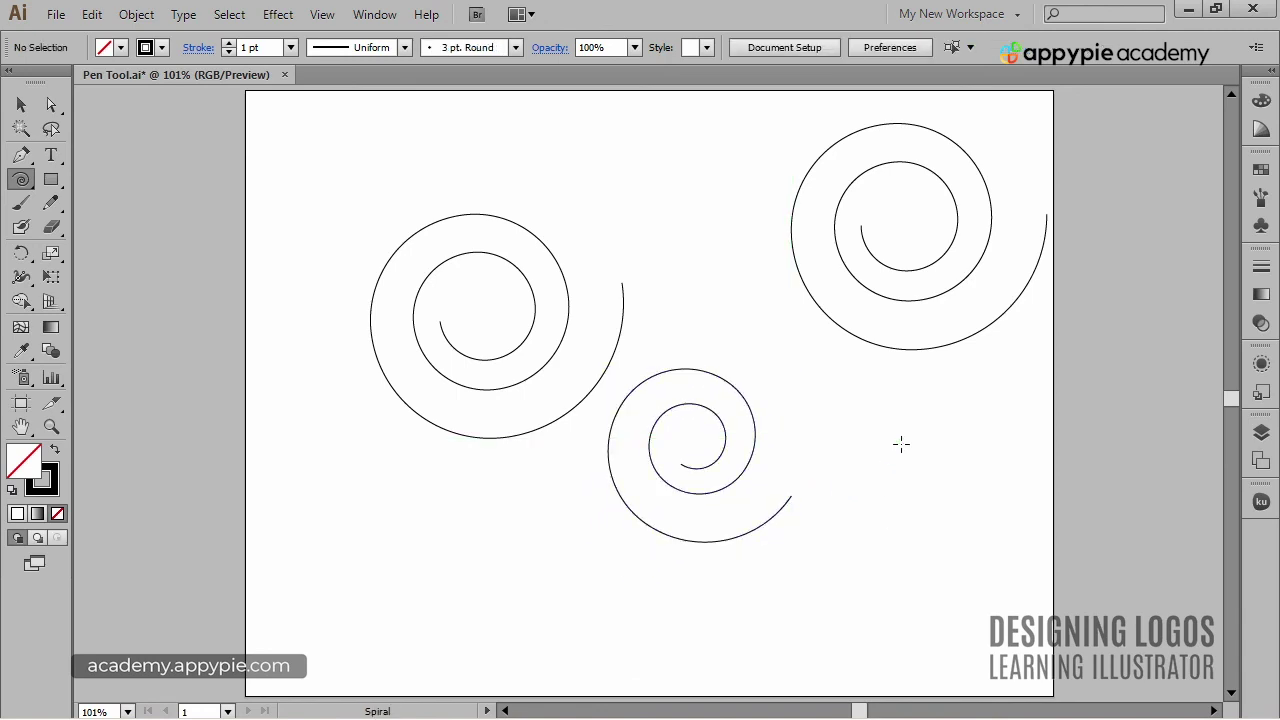